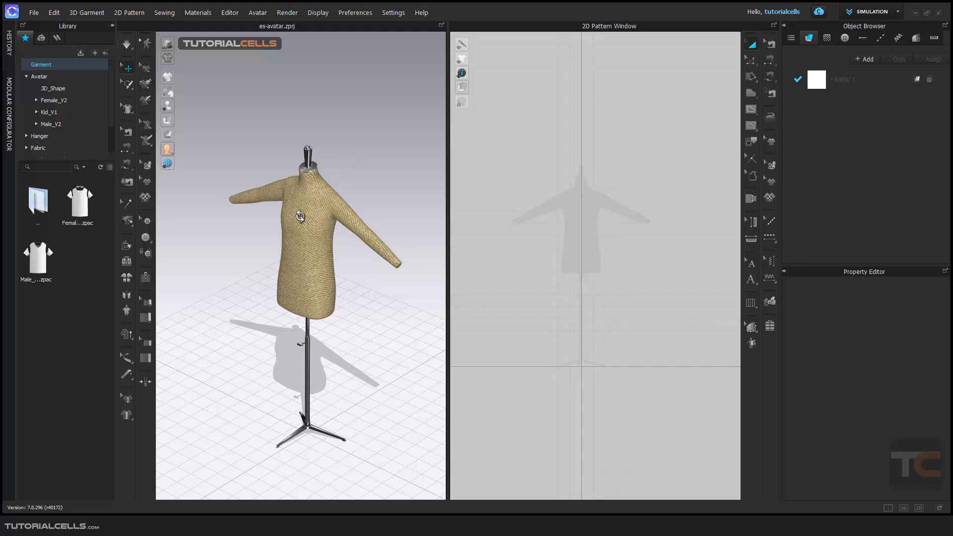
Rotate the 3D camera slightly around the dress form in the knit top.
mouse_move(300, 216)
right_mouse_down()
mouse_move(386, 198)
mouse_move(256, 202)
mouse_move(312, 210)
right_mouse_up()
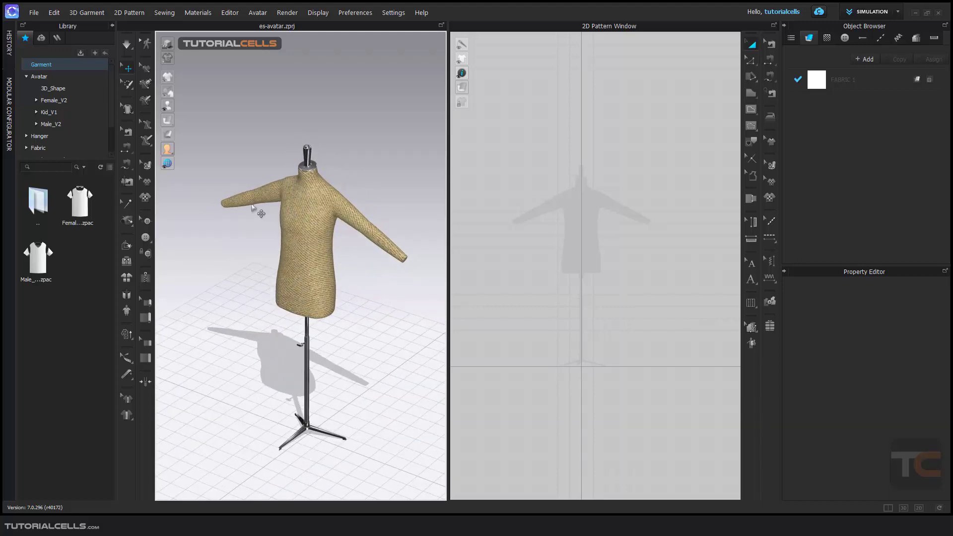
Open the library's Avatar folder, browse Male_V2's contents, then return to Avatar.
left_click(43, 78)
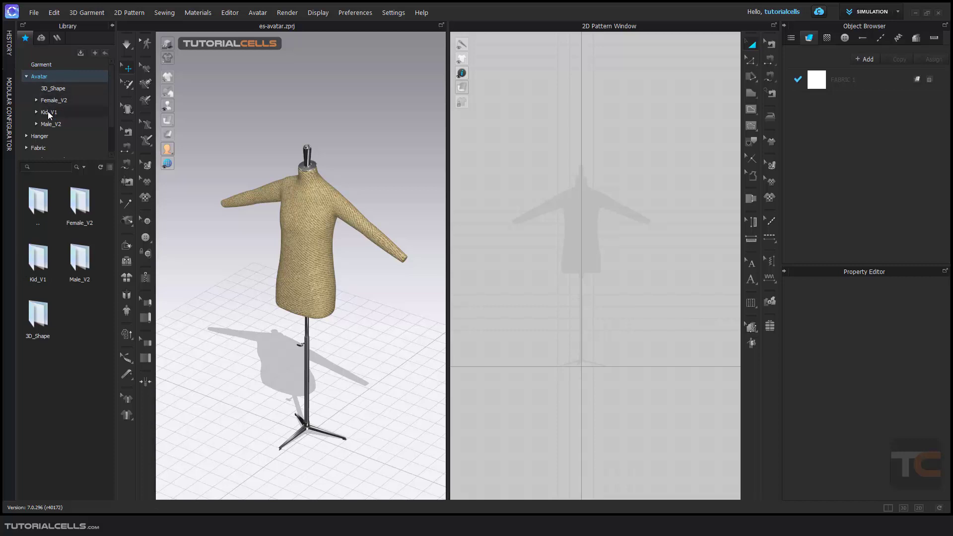
left_click(49, 125)
scroll(82, 397, "down", 2)
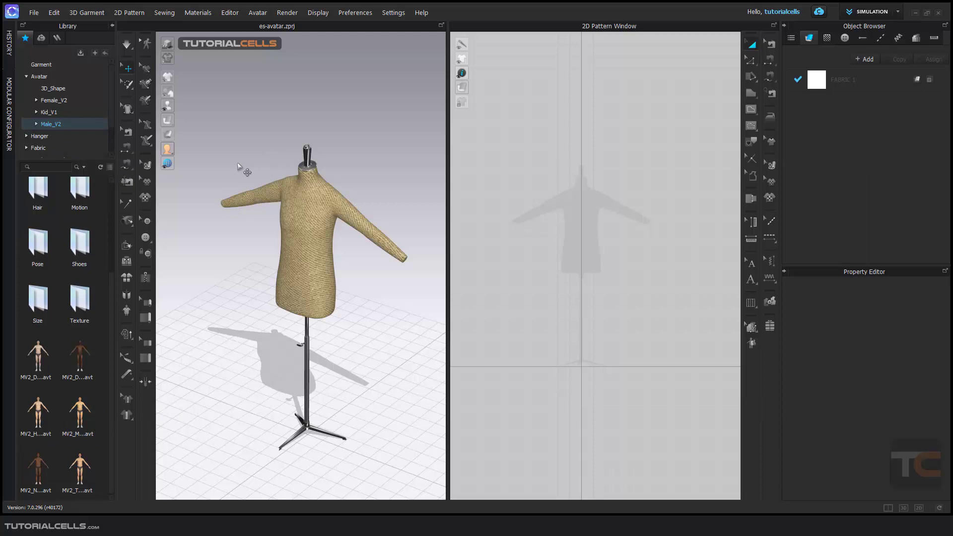
left_click(45, 81)
right_click_drag(298, 206, 302, 216)
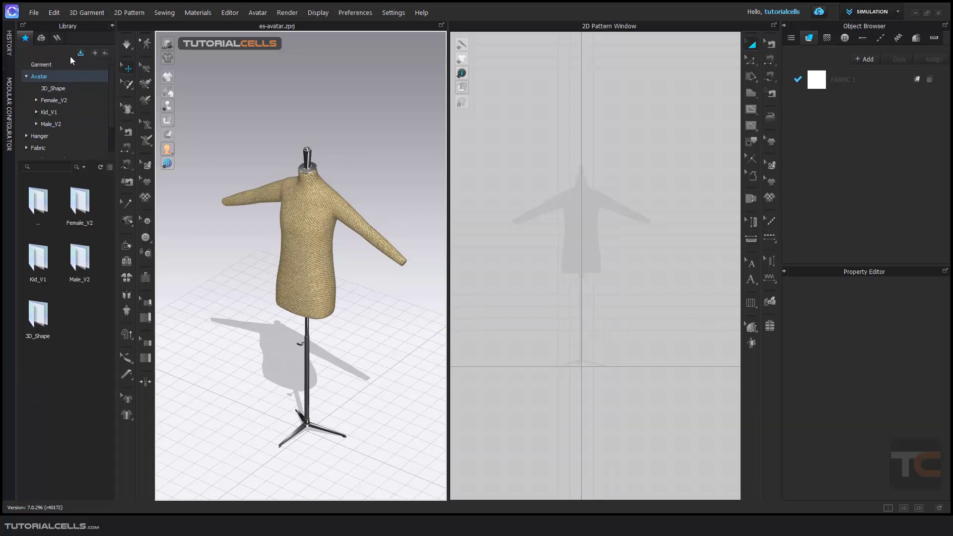
Open the Garment library folder, then toggle the library panel, leaving it collapsed.
left_click(50, 64)
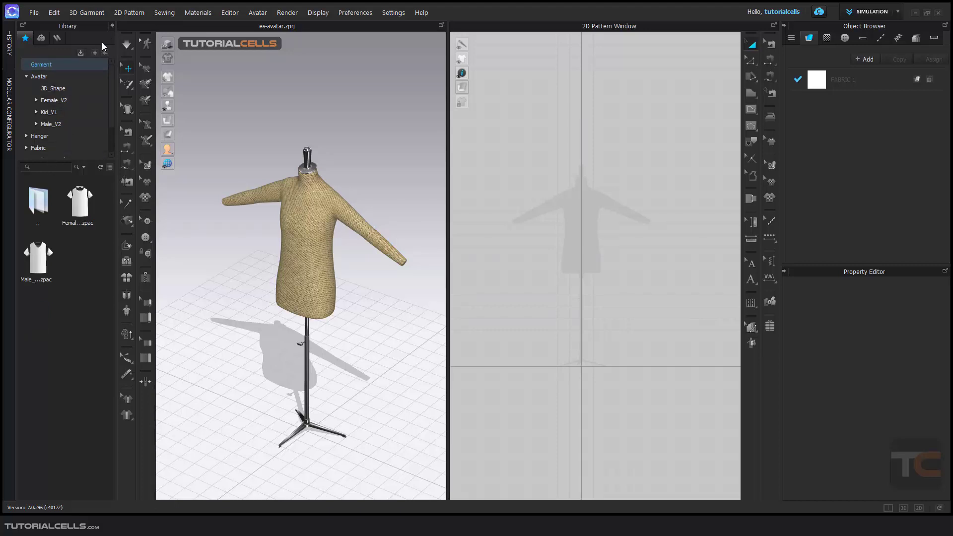
left_click(113, 26)
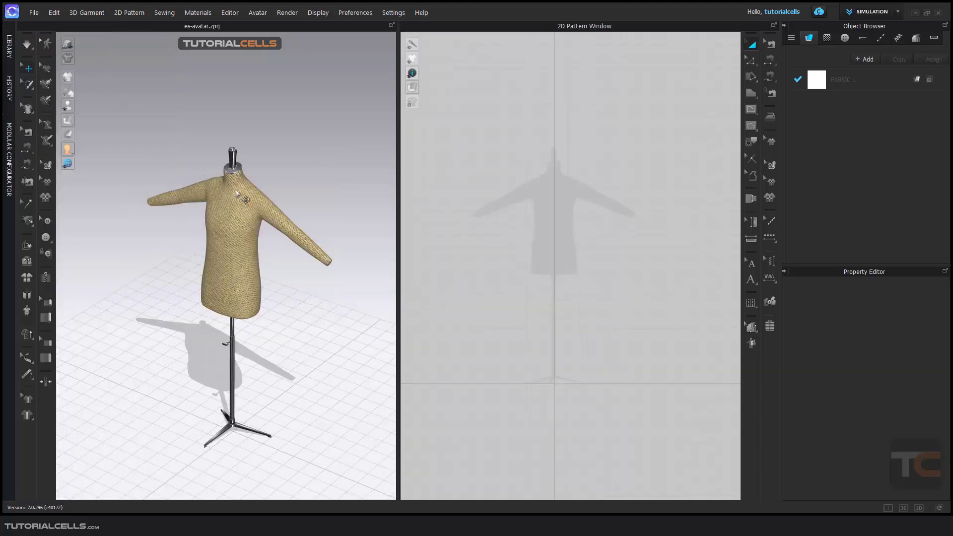
left_click(9, 47)
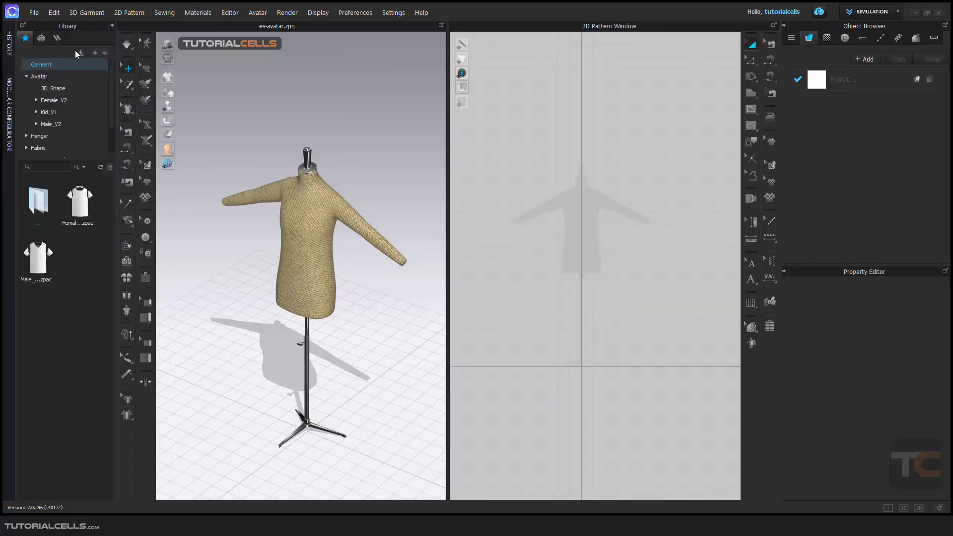
left_click(112, 26)
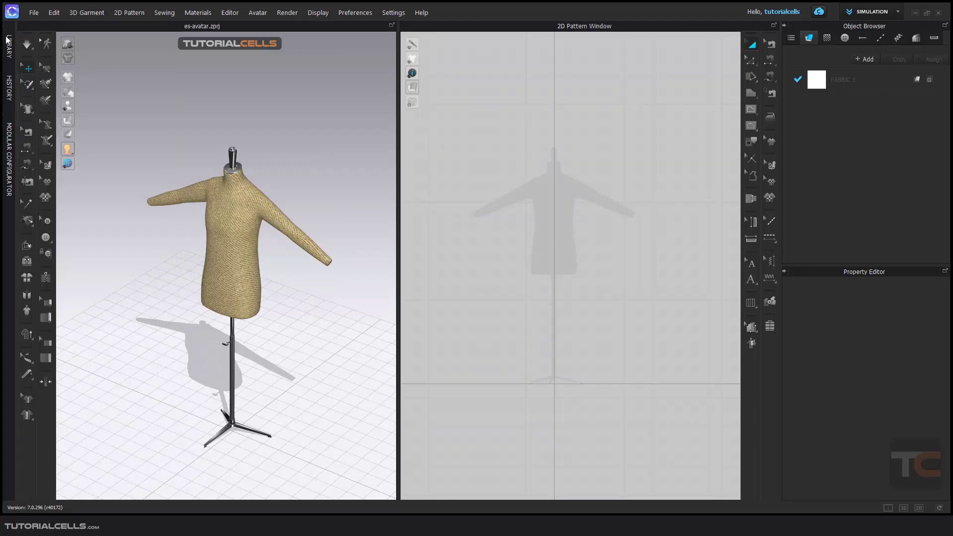
left_click(10, 45)
left_click(112, 26)
right_click_drag(244, 200, 243, 201)
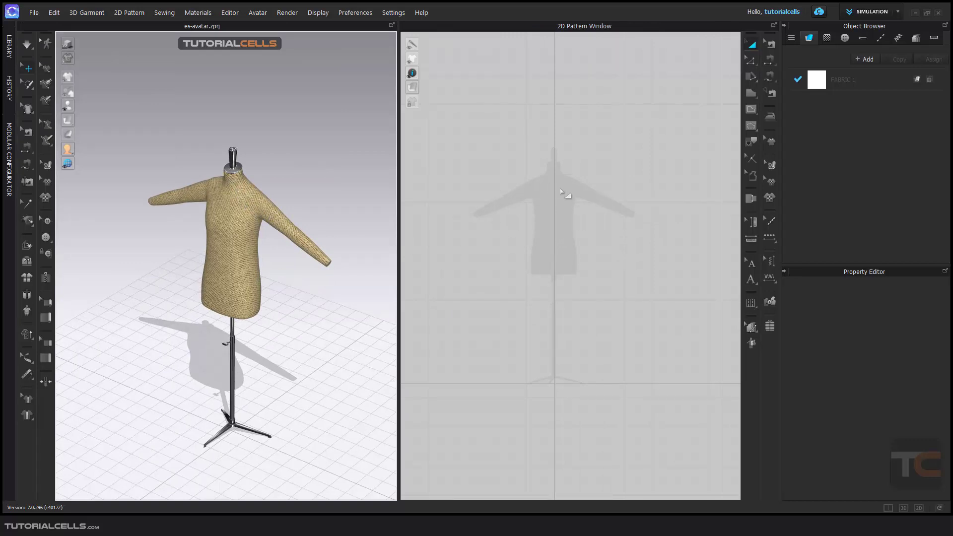
right_click_drag(566, 198, 496, 179)
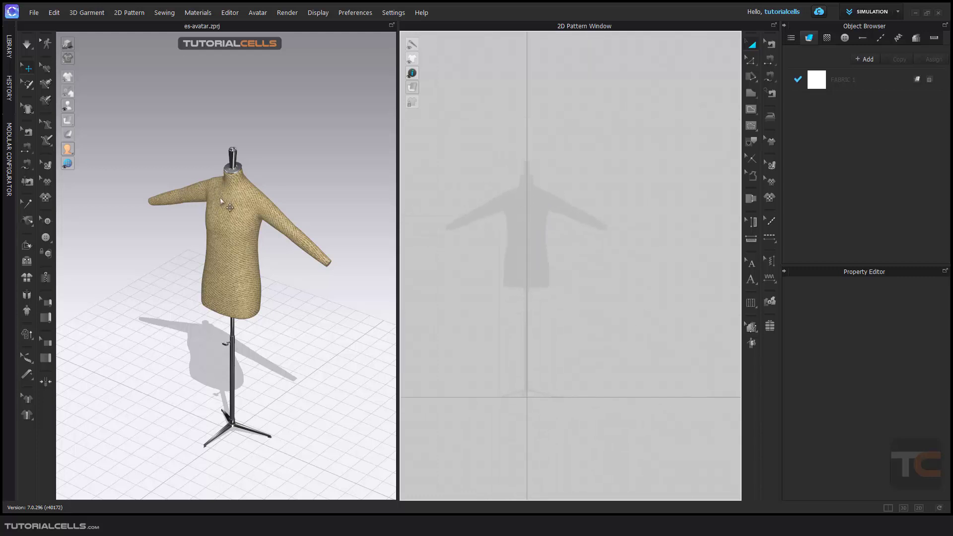
scroll(526, 259, "down", 2)
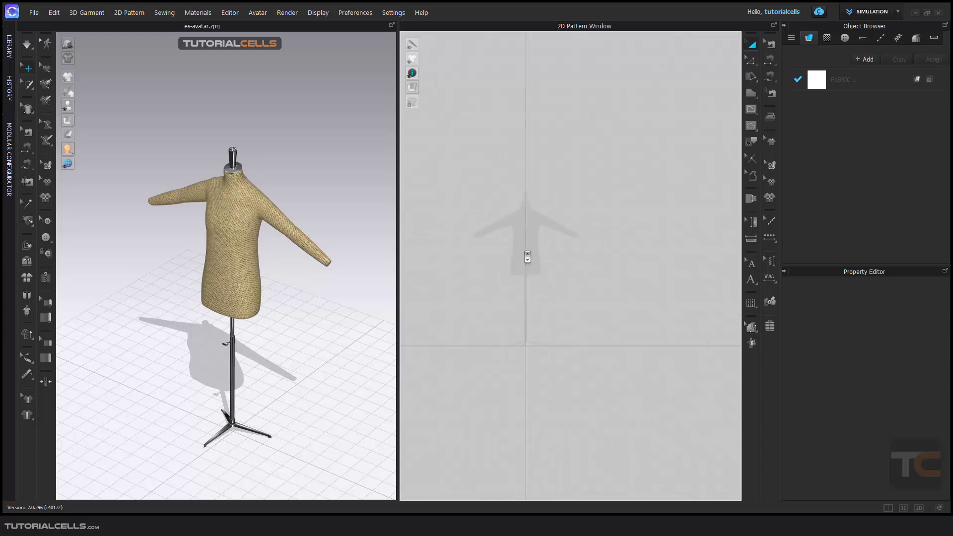
scroll(526, 259, "up", 3)
right_click_drag(525, 252, 570, 245)
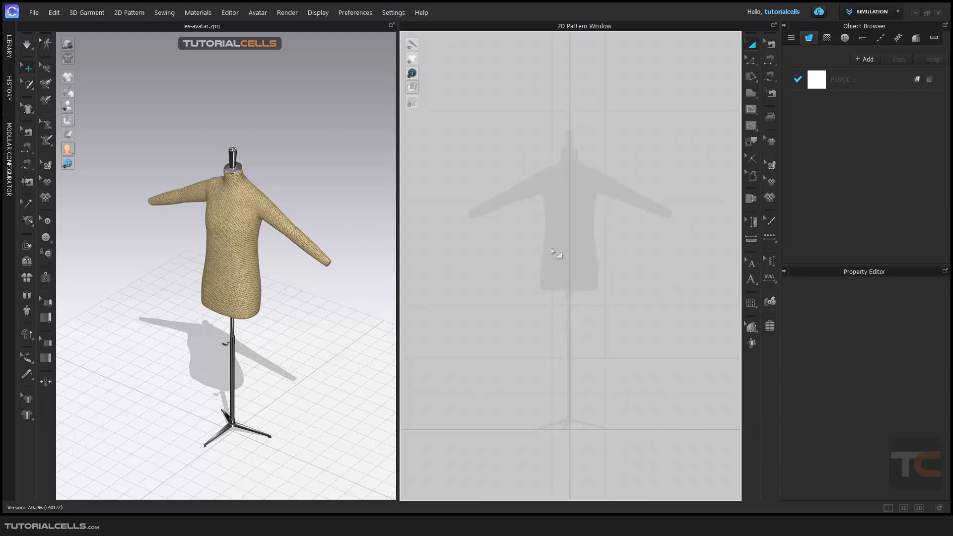
scroll(566, 255, "up", 3)
scroll(567, 255, "down", 2)
scroll(566, 254, "up", 2)
scroll(570, 256, "down", 4)
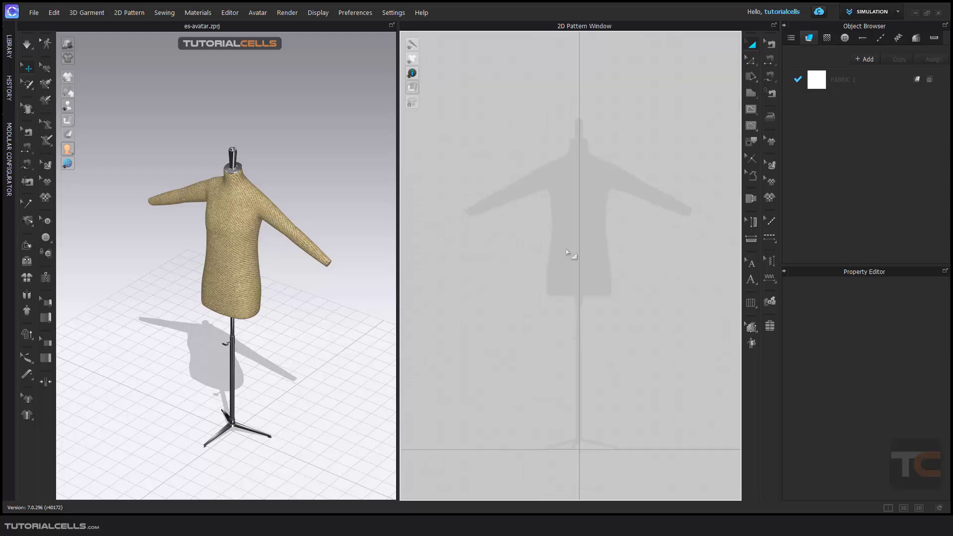
scroll(591, 252, "up", 3)
scroll(591, 252, "down", 4)
scroll(593, 254, "up", 5)
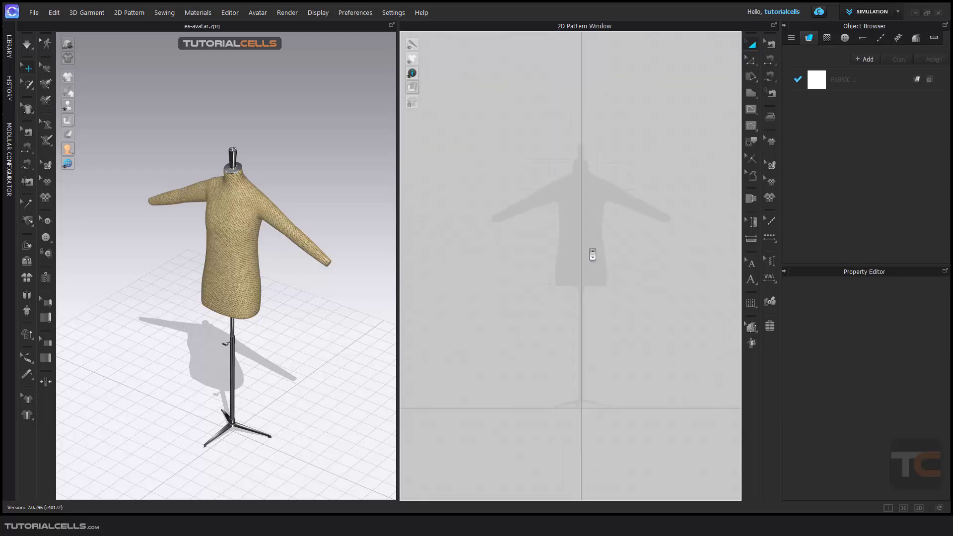
scroll(593, 255, "down", 2)
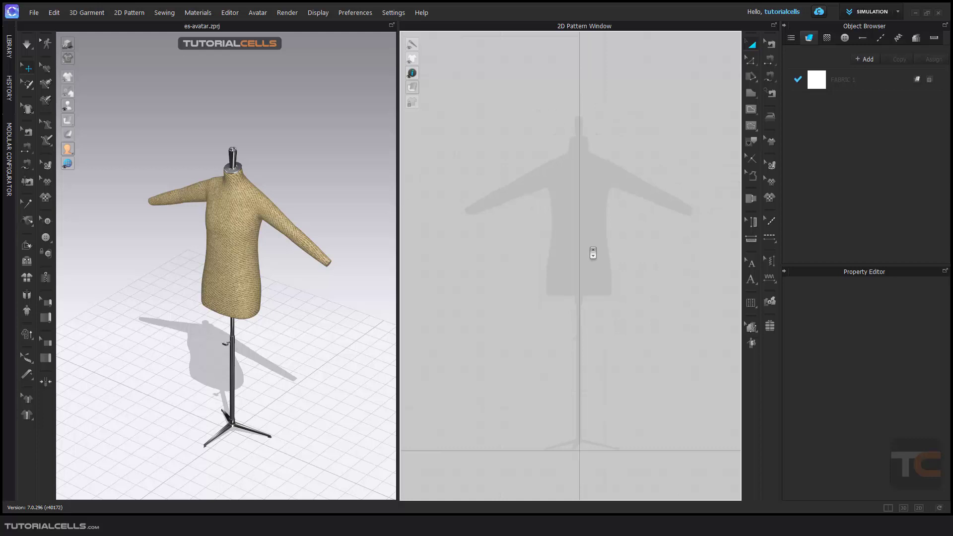
scroll(590, 251, "down", 2)
middle_click_drag(589, 251, 582, 253)
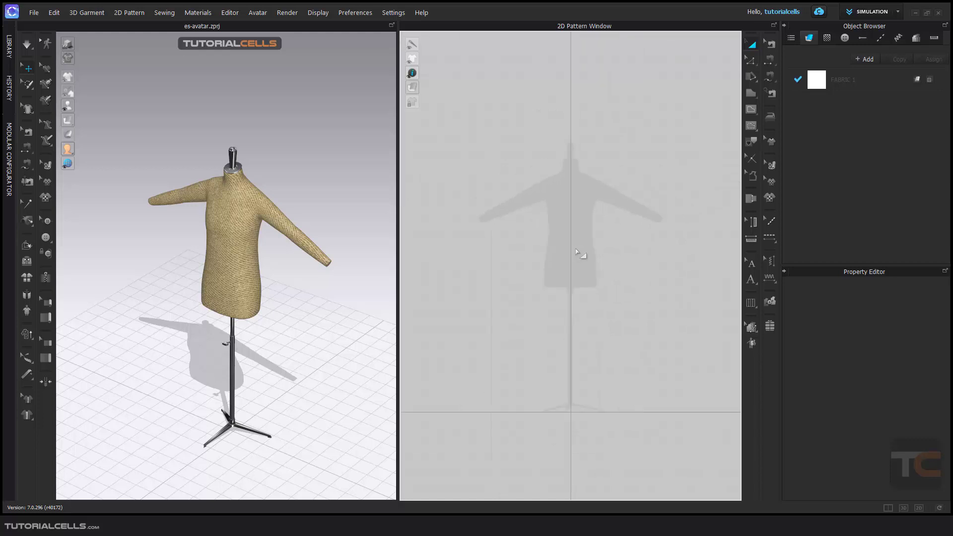
scroll(578, 252, "down", 1)
In User Settings' view control options, set the zoom direction to Forward.
left_click(395, 16)
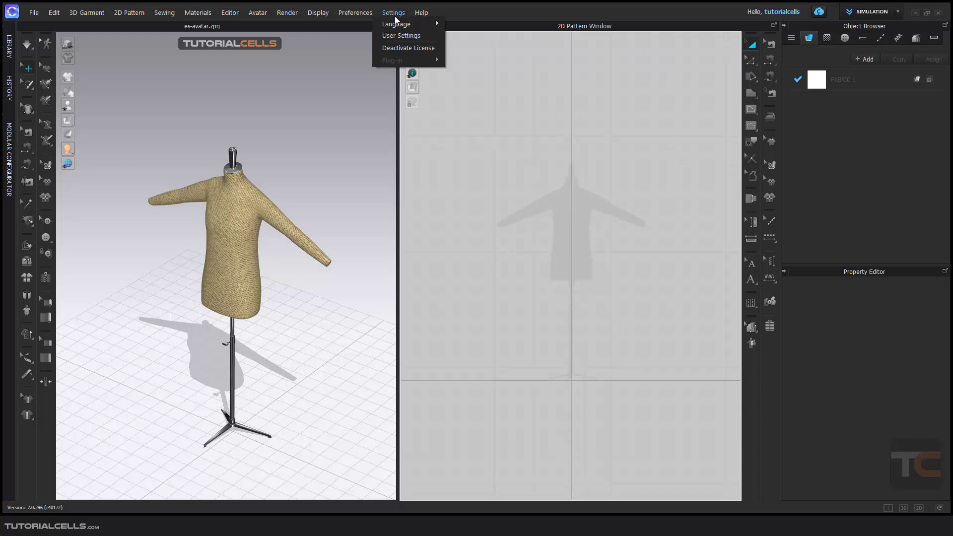
left_click(395, 35)
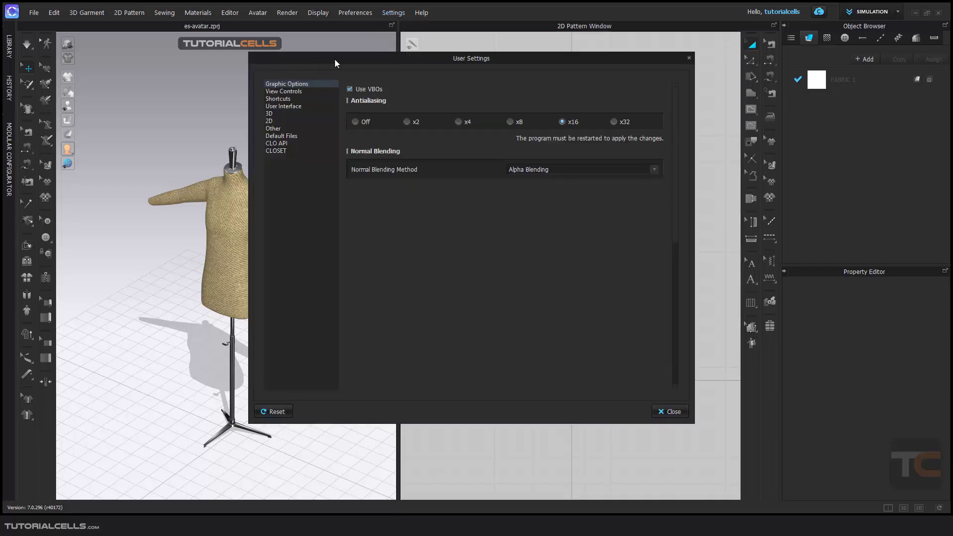
left_click_drag(334, 59, 285, 78)
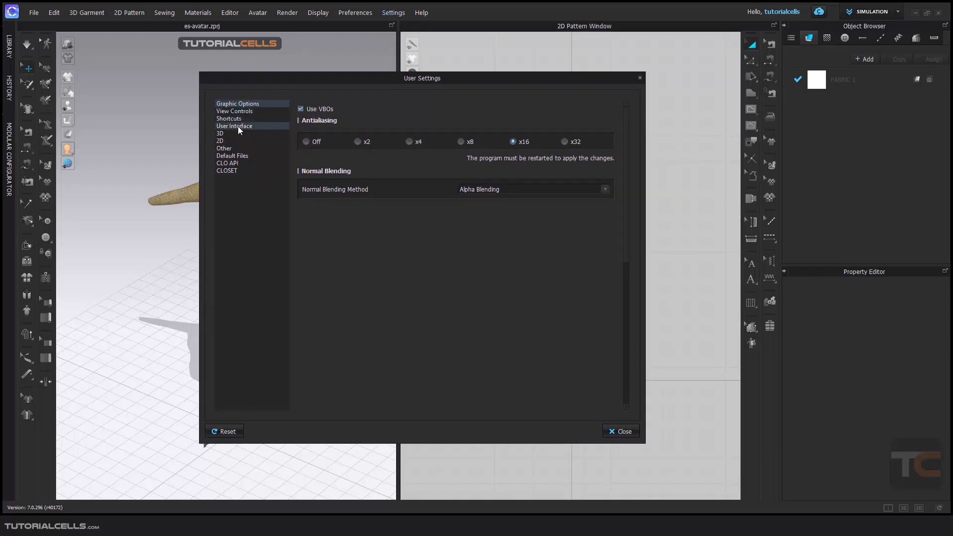
left_click(239, 112)
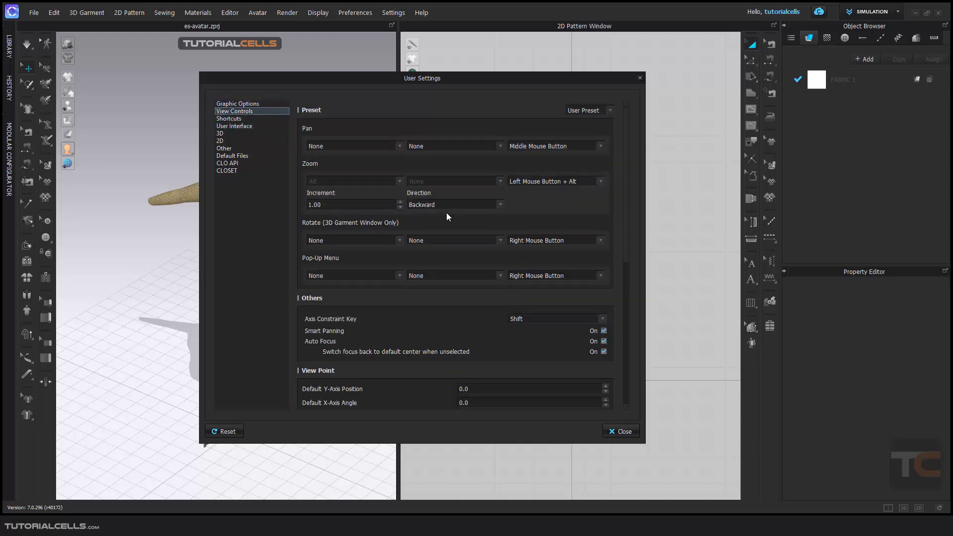
left_click(499, 206)
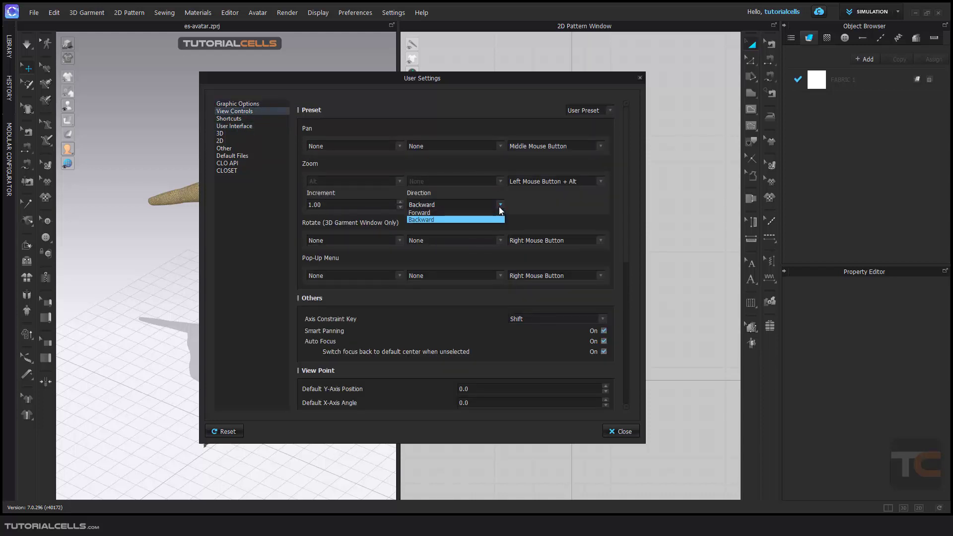
left_click(459, 214)
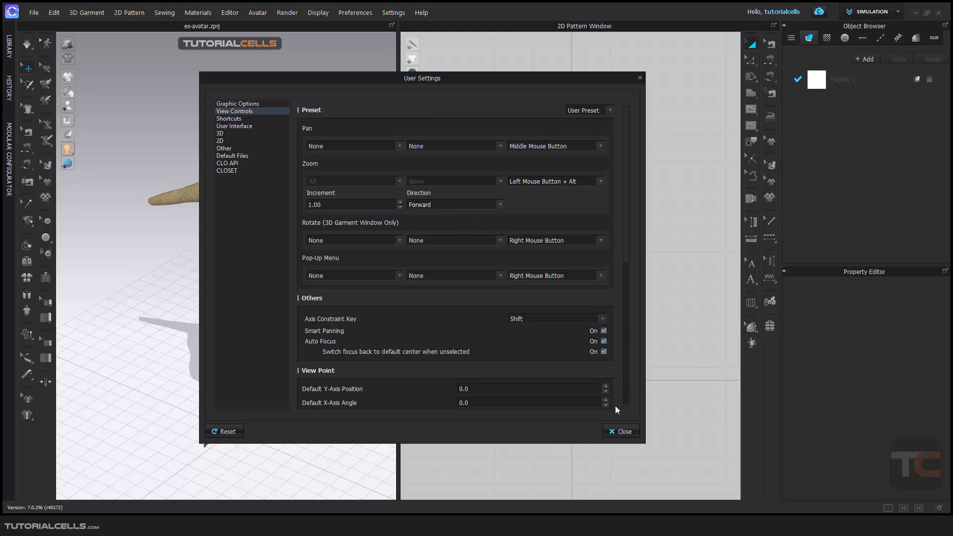
left_click(620, 431)
Zoom and pan the 2D pattern window onto the avatar's silhouette.
scroll(588, 238, "up", 5)
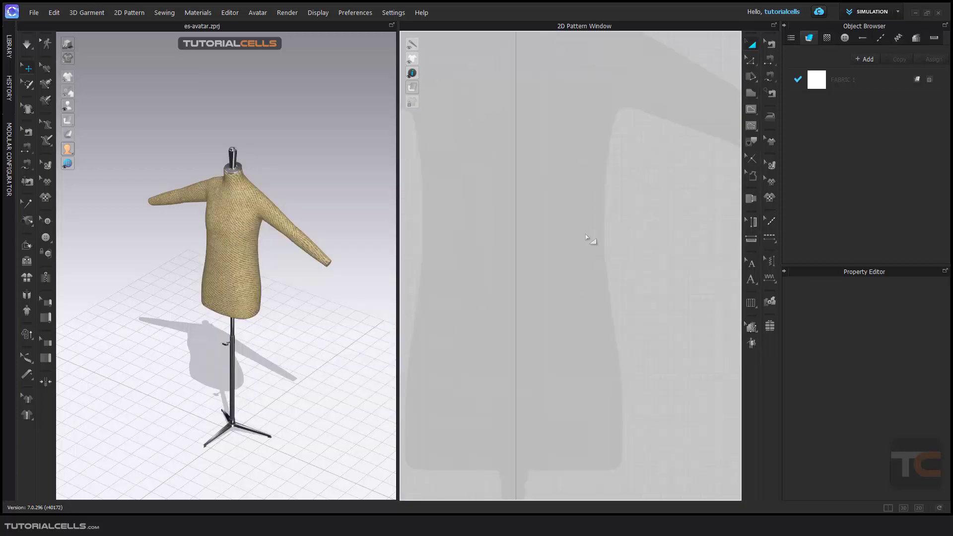
scroll(589, 239, "down", 5)
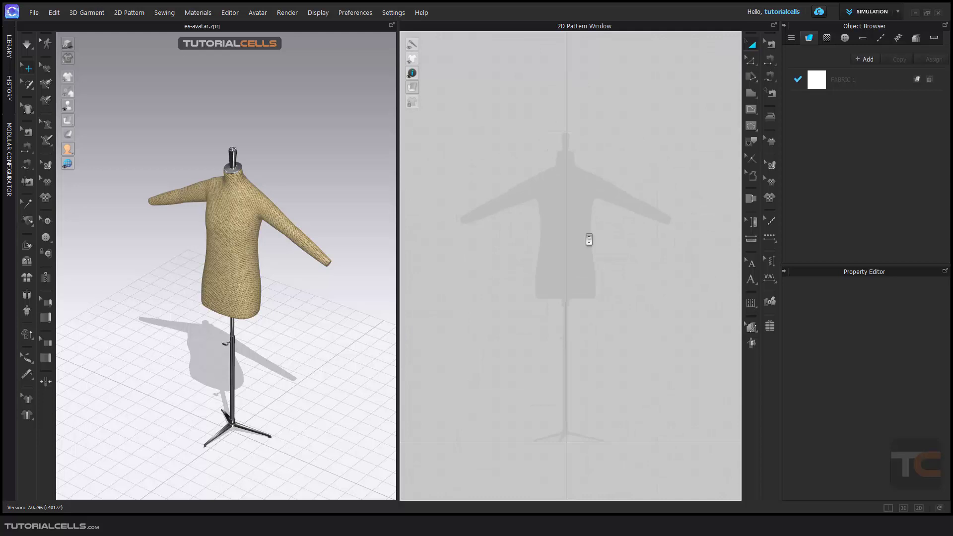
scroll(589, 240, "down", 5)
scroll(589, 240, "up", 5)
scroll(590, 240, "down", 3)
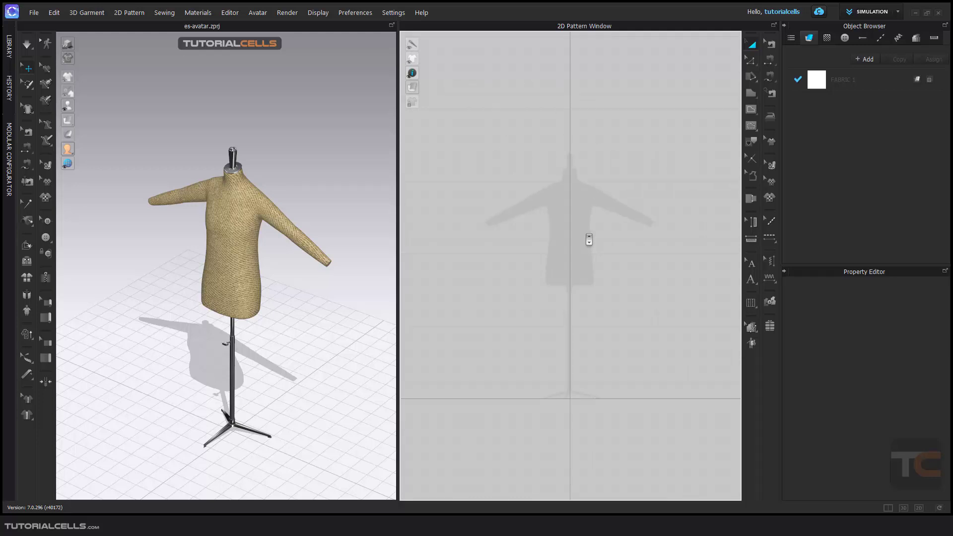
scroll(590, 240, "up", 3)
scroll(590, 240, "down", 1)
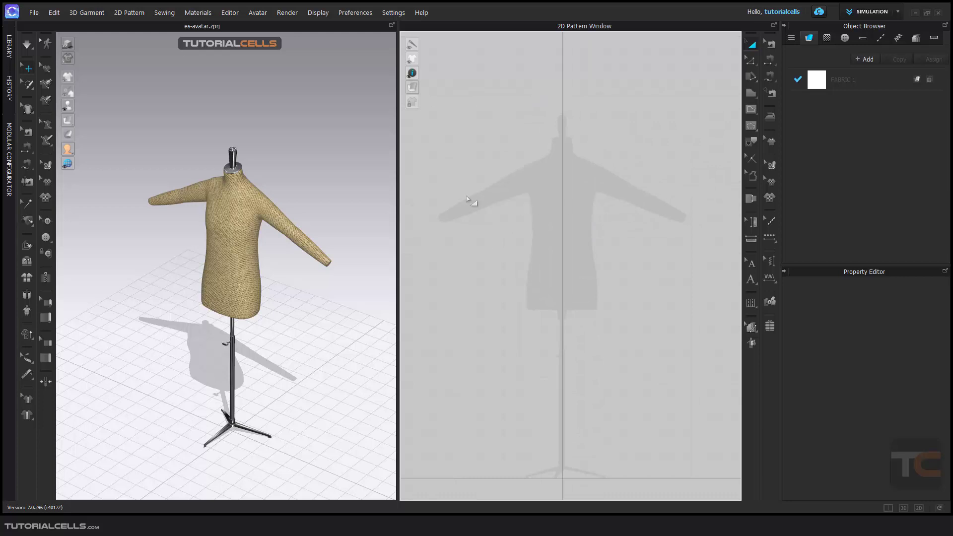
right_click_drag(562, 226, 608, 239)
scroll(560, 221, "down", 3)
scroll(585, 245, "up", 3)
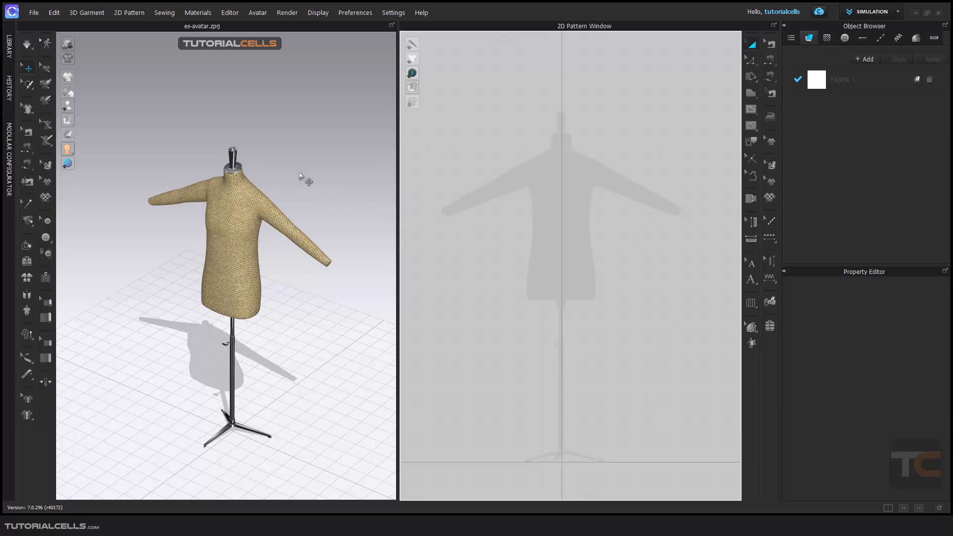
Orbit and zoom the 3D view round to a front view of the mannequin.
mouse_move(300, 175)
right_mouse_down()
mouse_move(234, 183)
mouse_move(367, 179)
mouse_move(304, 179)
right_mouse_up()
scroll(252, 211, "up", 5)
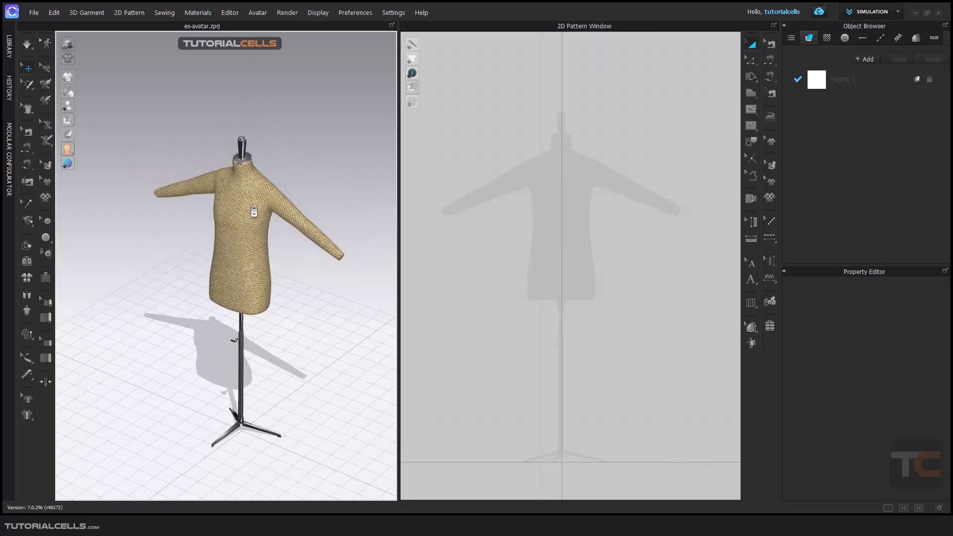
scroll(254, 212, "up", 2)
right_click_drag(320, 152, 215, 154)
scroll(269, 253, "up", 5)
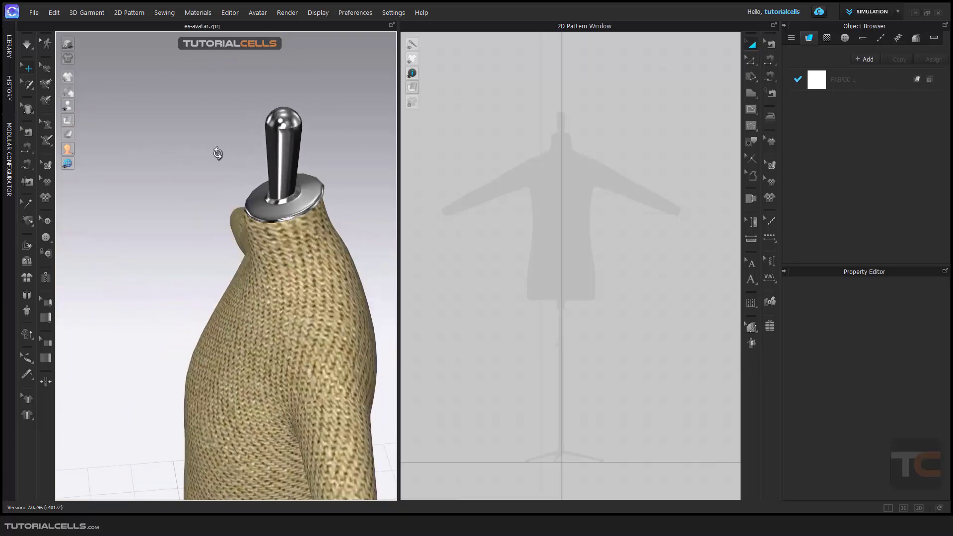
scroll(215, 153, "down", 5)
Pan and orbit so the knit-covered torso fills the 3D view.
middle_click_drag(261, 346, 271, 201)
scroll(271, 201, "down", 4)
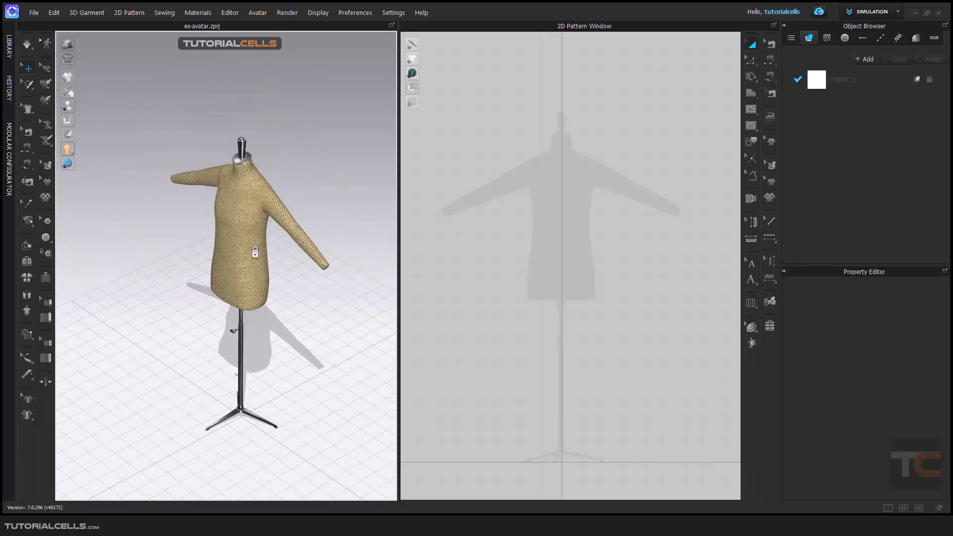
right_click_drag(263, 229, 252, 261)
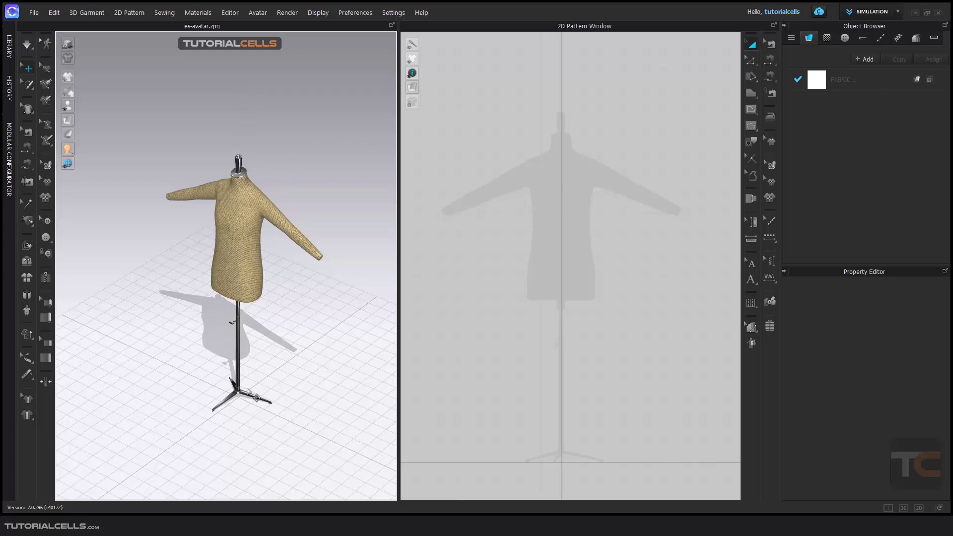
right_click_drag(204, 304, 243, 258)
scroll(237, 240, "up", 3)
middle_click_drag(236, 241, 261, 218)
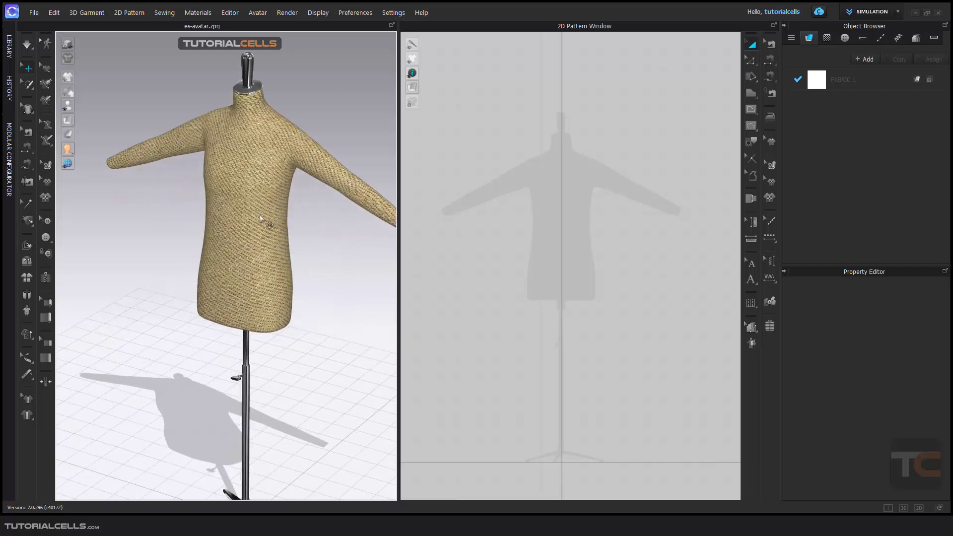
scroll(263, 214, "down", 3)
right_click_drag(275, 191, 256, 199)
Select the dress form to show its gizmo and Mesh properties, orbit around it, then deselect it.
left_click(254, 198)
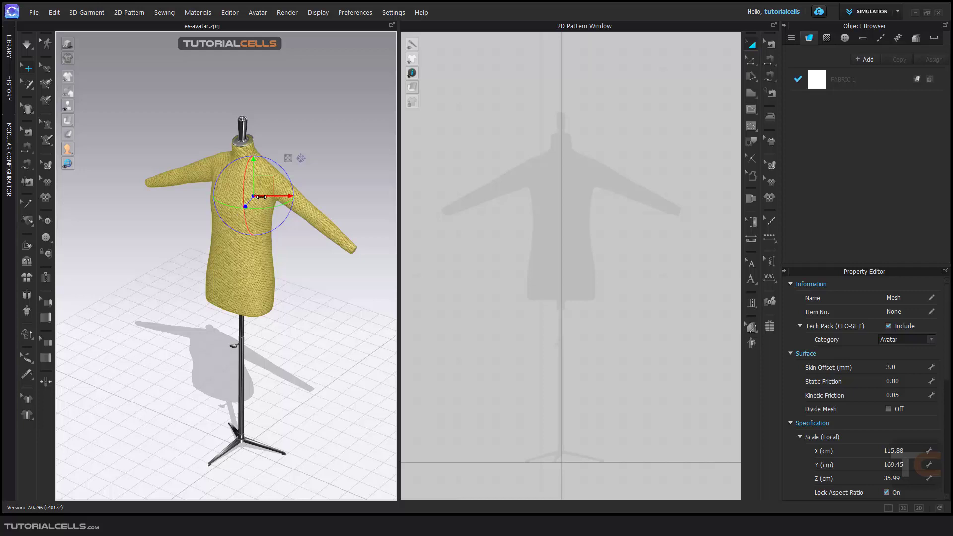
scroll(264, 197, "up", 5)
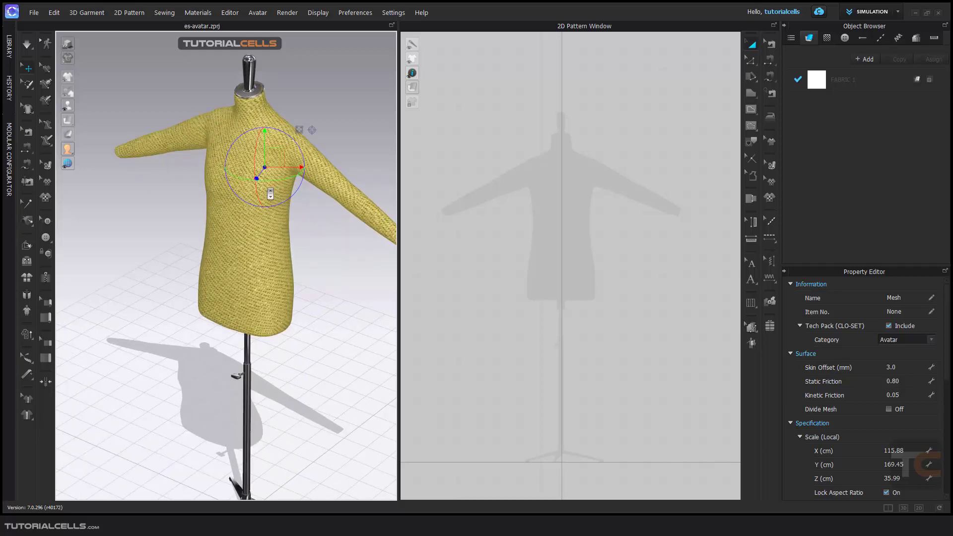
mouse_move(281, 183)
right_mouse_down()
mouse_move(223, 191)
mouse_move(270, 187)
right_mouse_up()
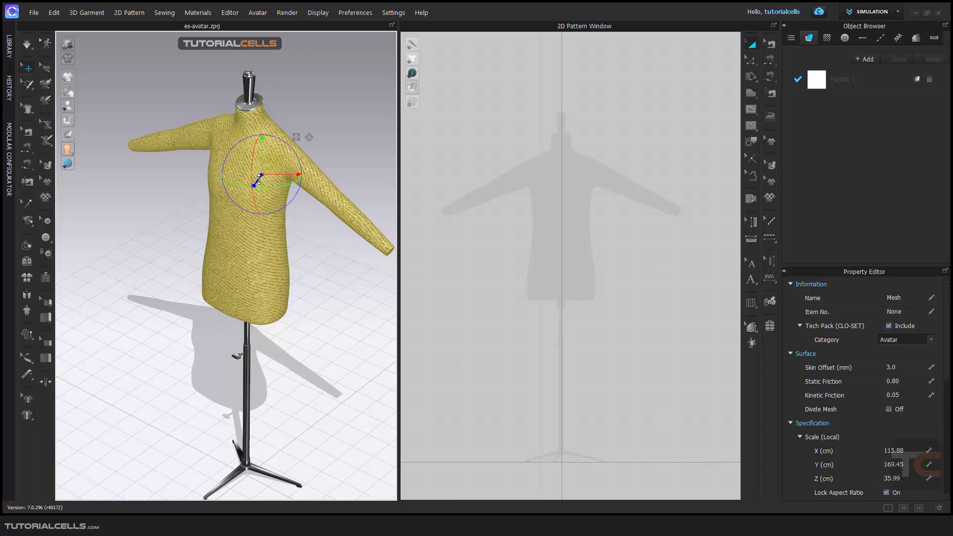
left_click(324, 153)
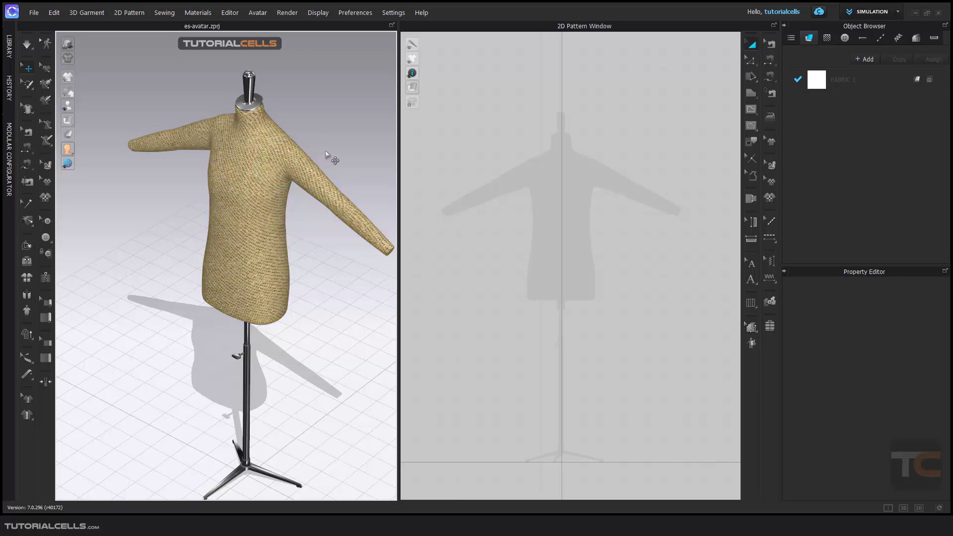
Set the gizmo to Local Coordinate and select the mannequin to check its orientation.
right_click(333, 81)
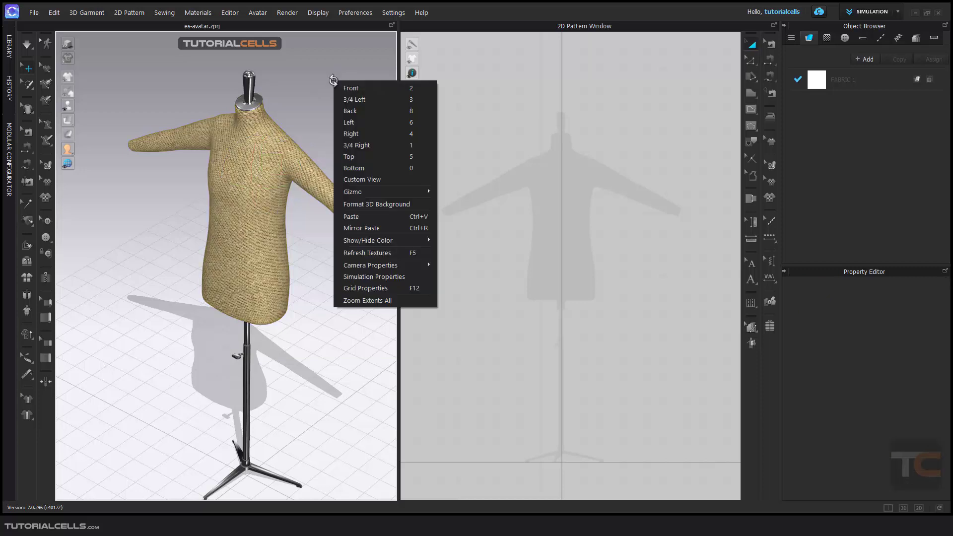
mouse_move(365, 191)
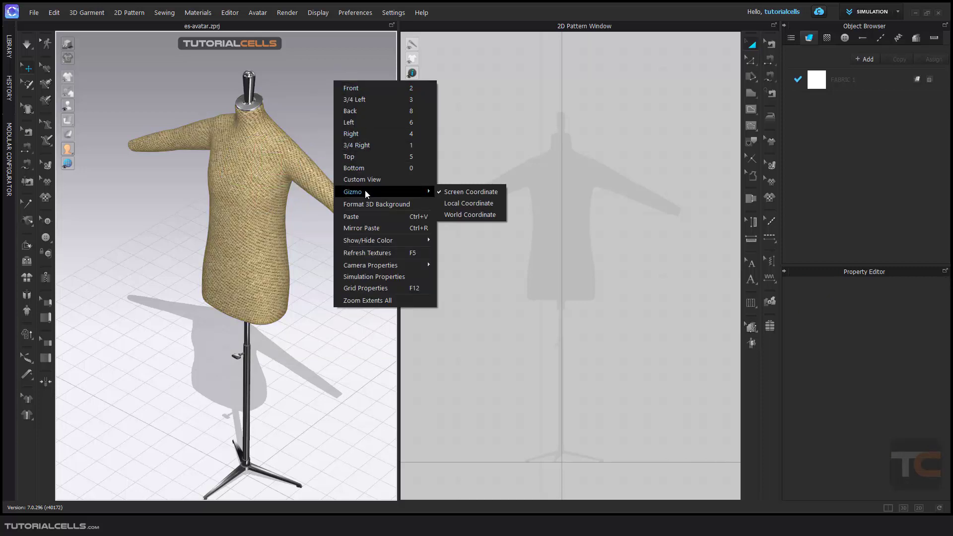
left_click(452, 202)
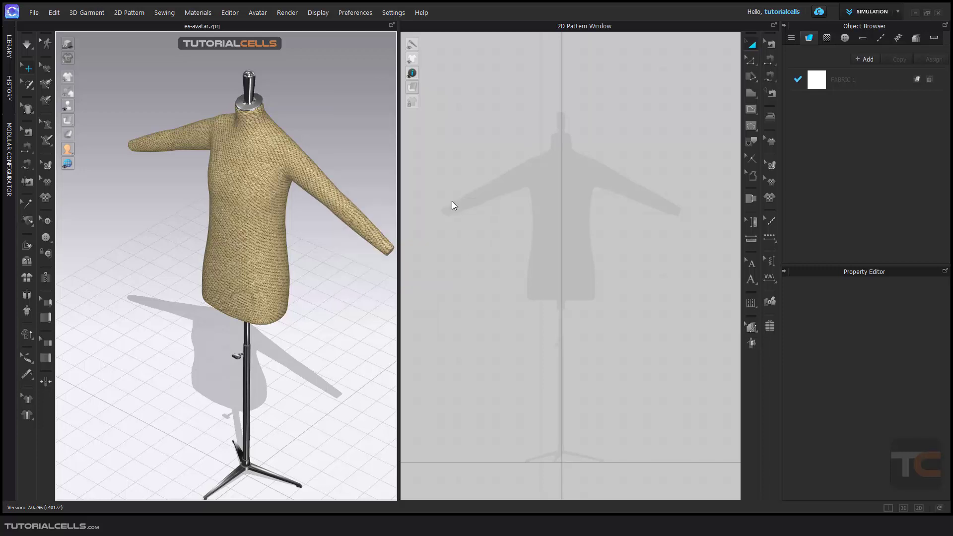
left_click(272, 158)
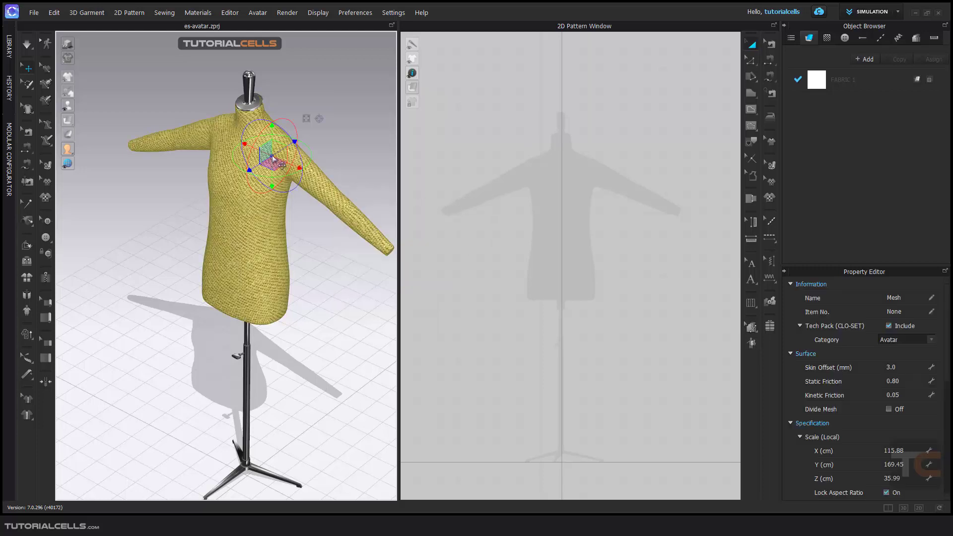
Switch the 3D gizmo to World Coordinate.
right_click(359, 91)
mouse_move(389, 202)
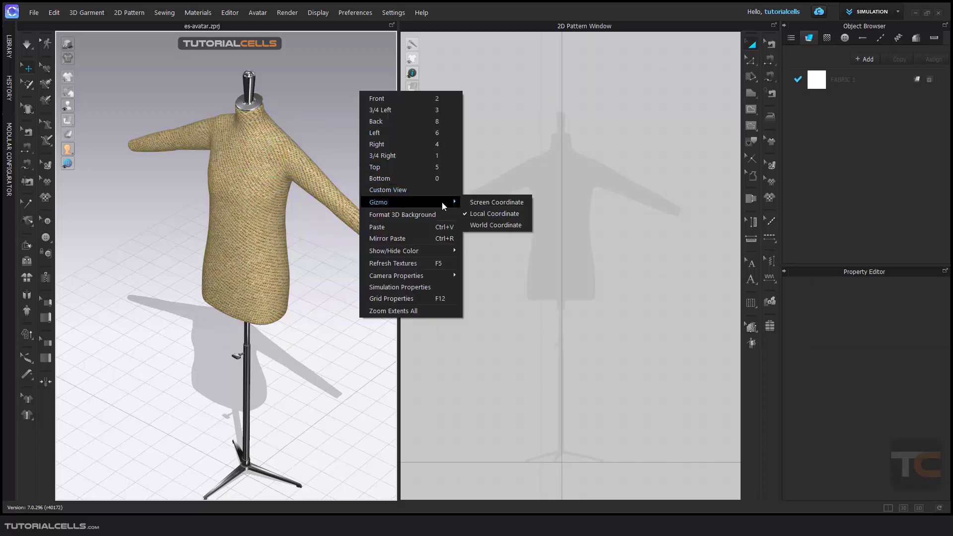
left_click(510, 228)
Reselect the mannequin to inspect the World Coordinate gizmo, then deselect it.
right_click(247, 150)
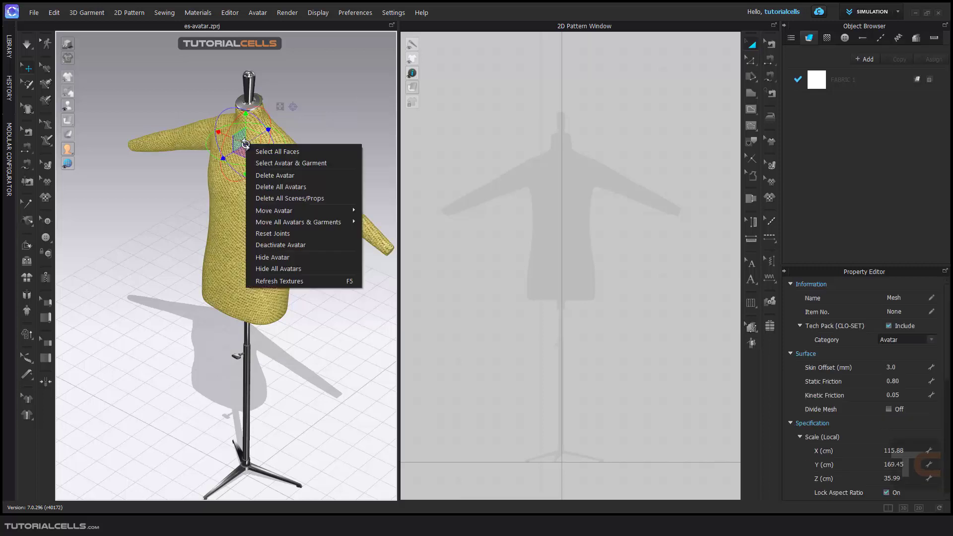
left_click(321, 123)
left_click(257, 161)
left_click(258, 242)
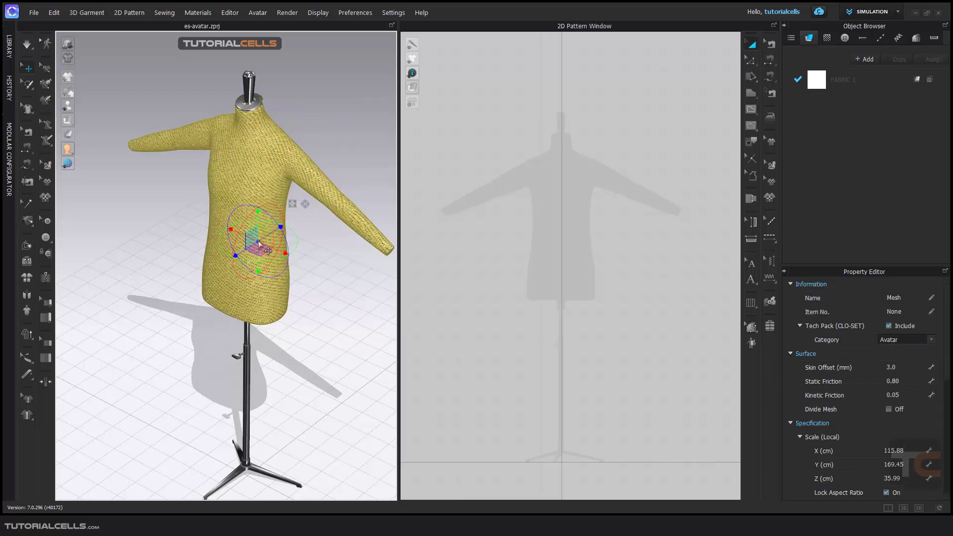
scroll(265, 412, "down", 2)
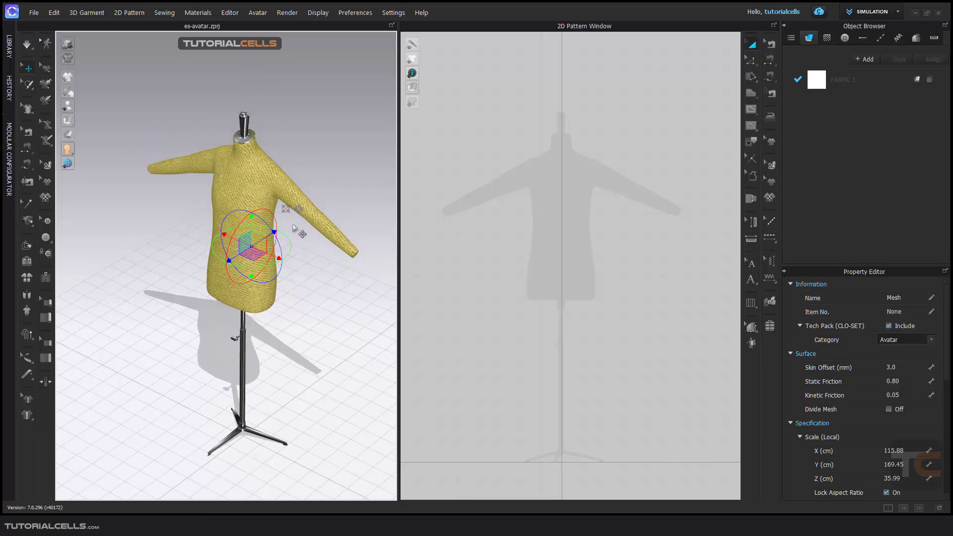
scroll(297, 268, "up", 2)
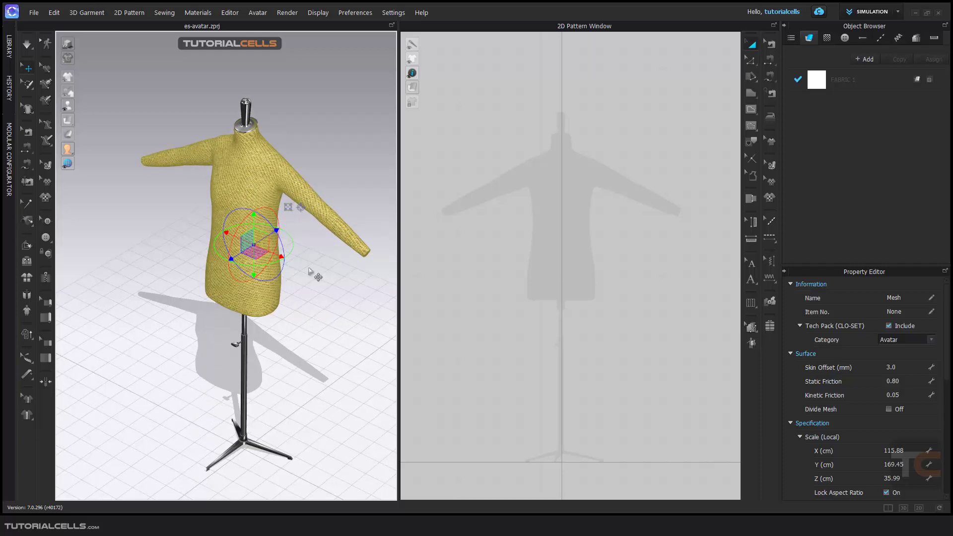
mouse_move(309, 268)
right_mouse_down()
mouse_move(297, 266)
mouse_move(310, 268)
right_mouse_up()
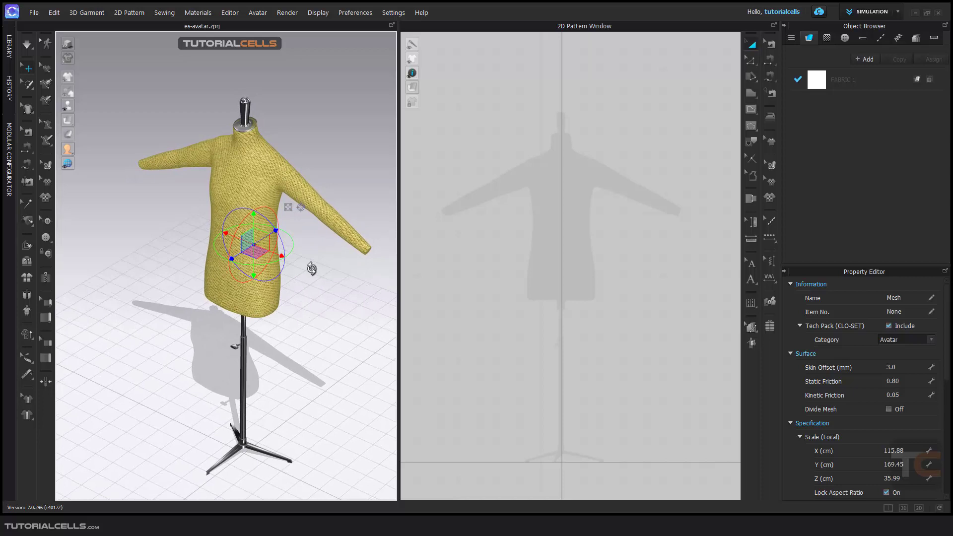
left_click(335, 192)
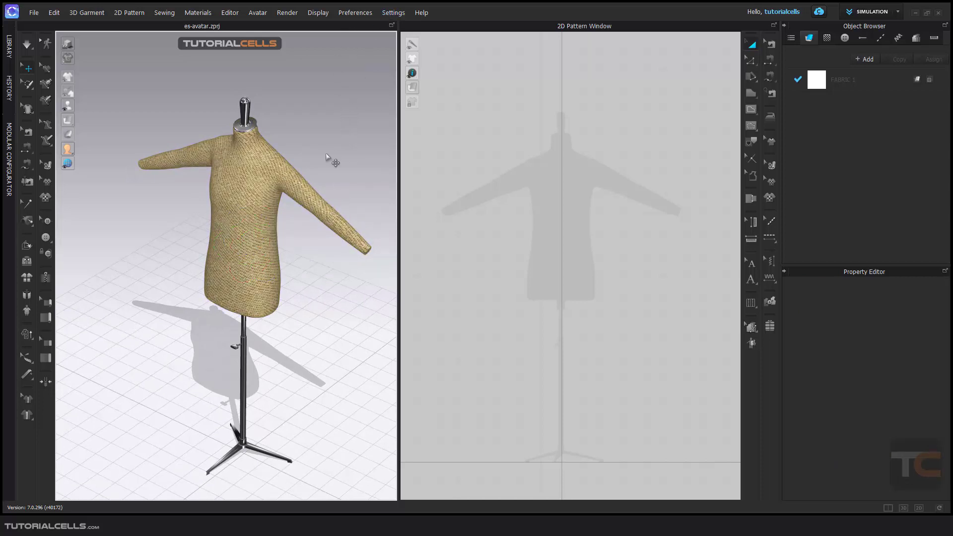
Briefly select the mannequin to view its world gizmo, then click empty space to deselect.
left_click(275, 172)
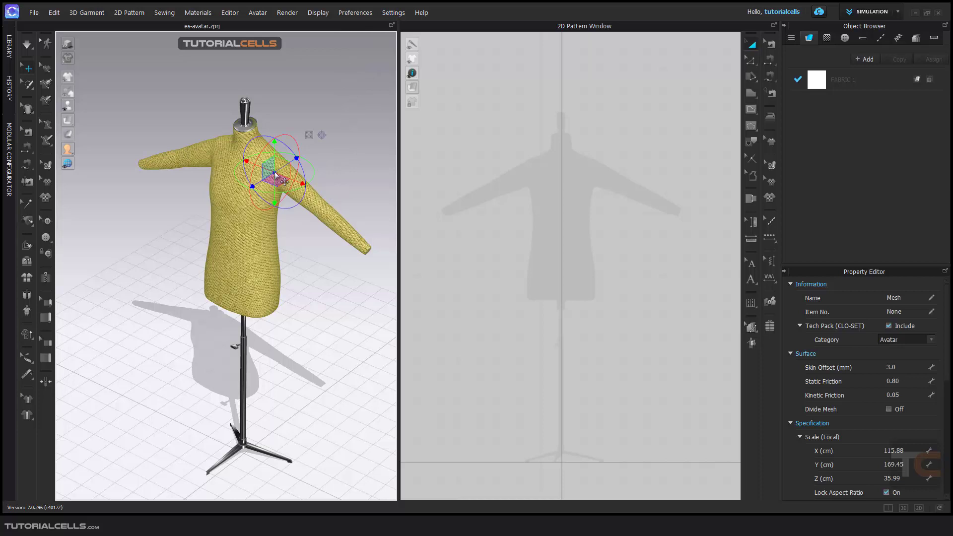
left_click(340, 141)
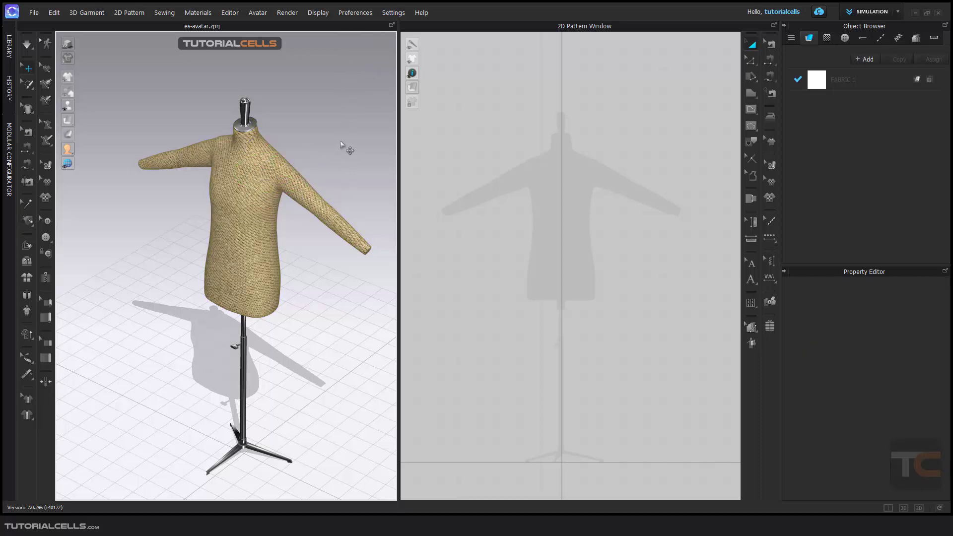